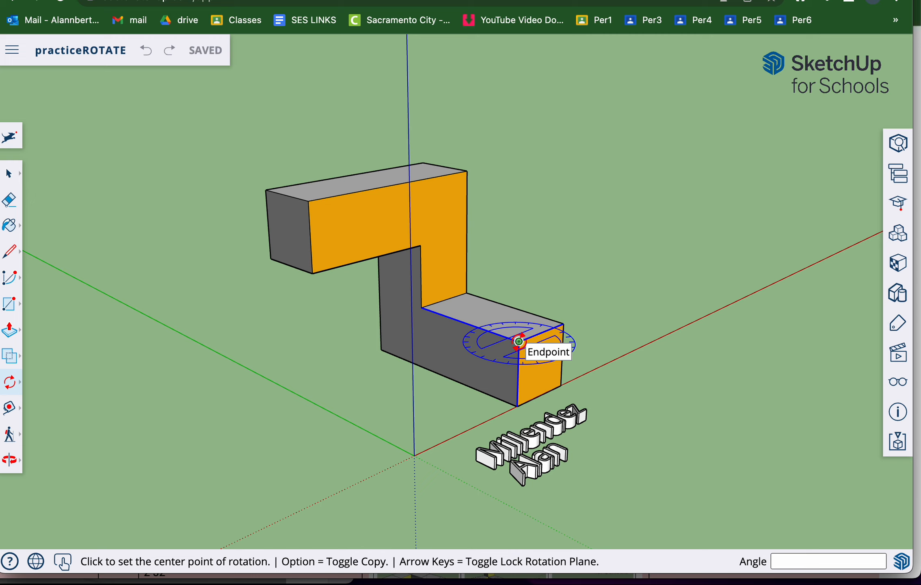
pyautogui.click(519, 340)
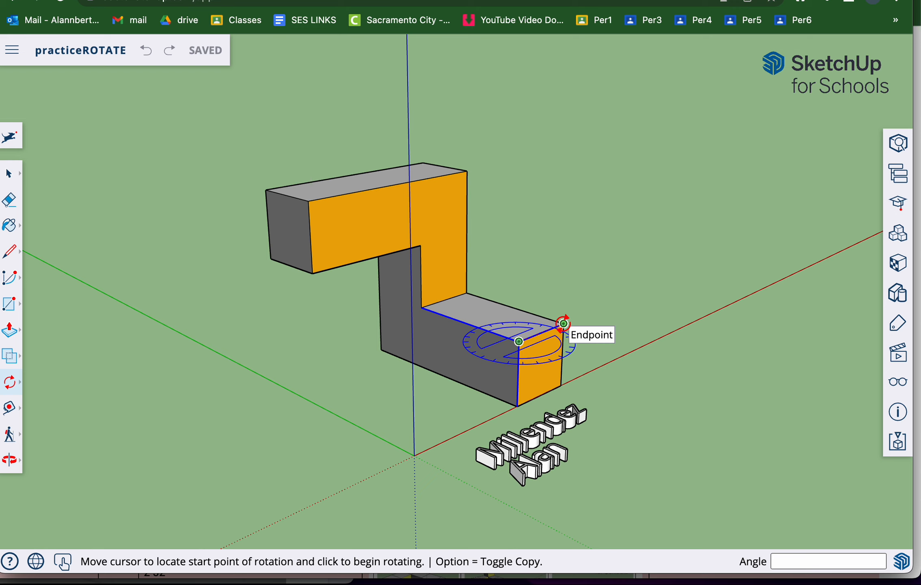
pyautogui.click(563, 324)
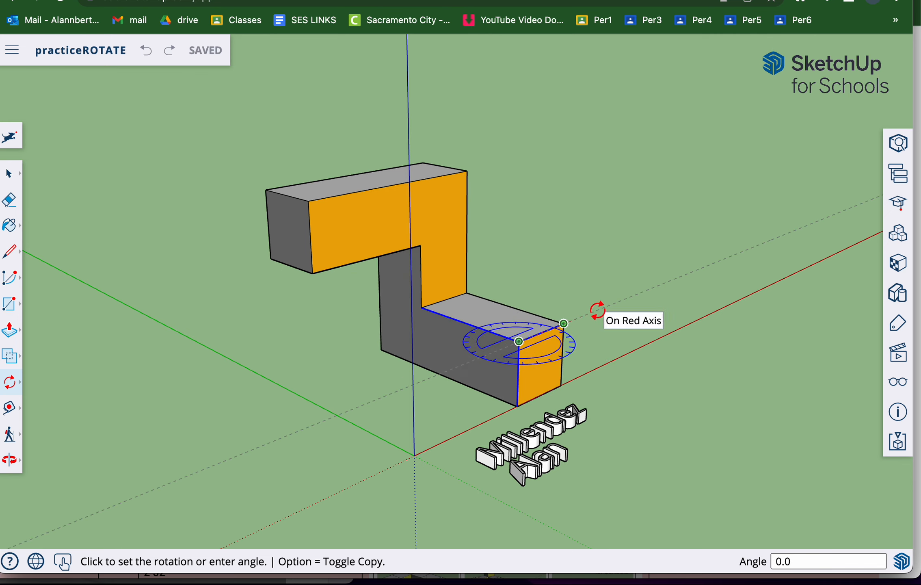
pyautogui.press('Escape')
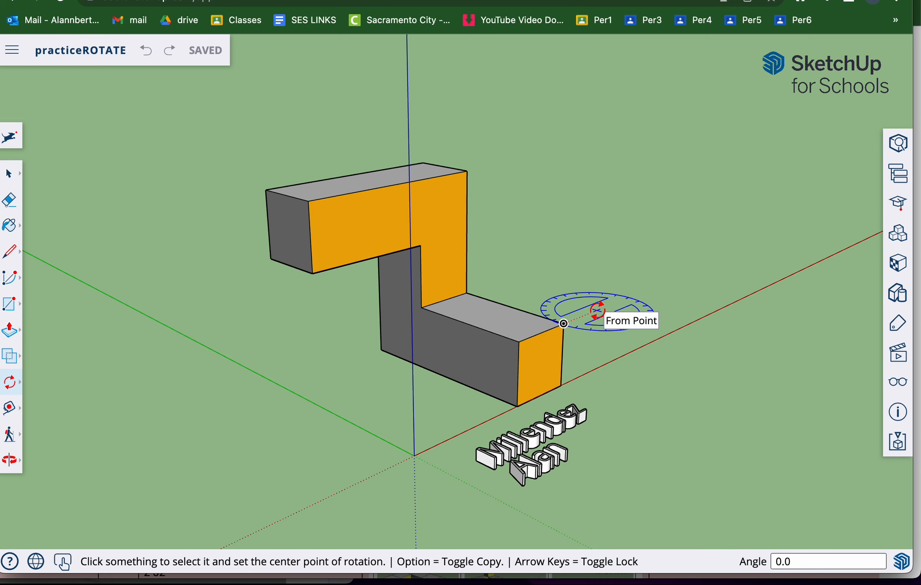
# Select the entire Z-shaped block and make it a group
pyautogui.click(12, 178)
pyautogui.moveTo(220, 130); pyautogui.dragTo(595, 413)
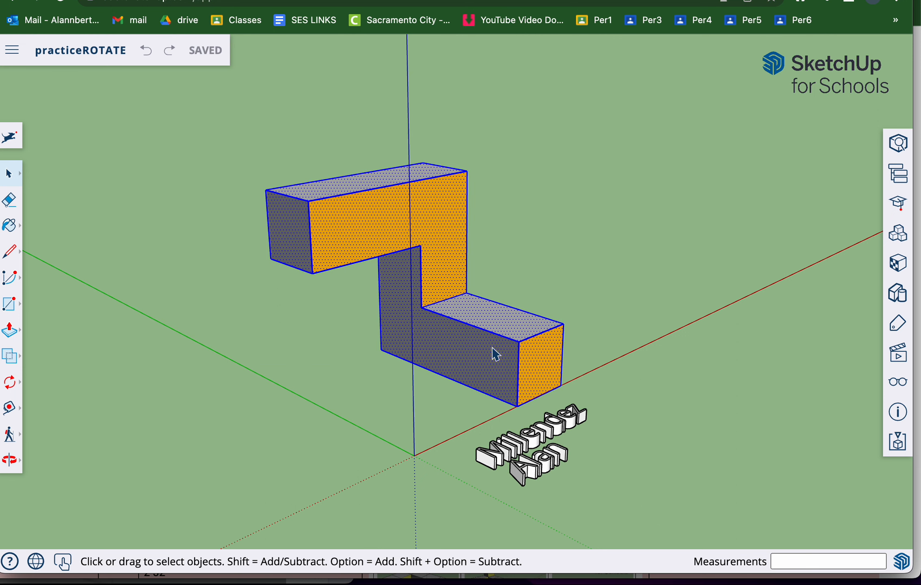
pyautogui.rightClick(479, 349)
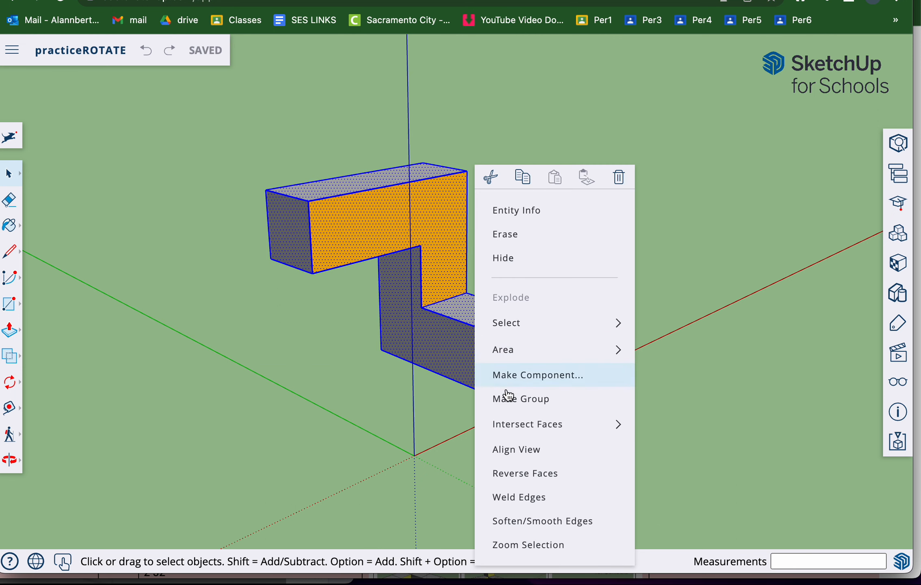
pyautogui.click(510, 399)
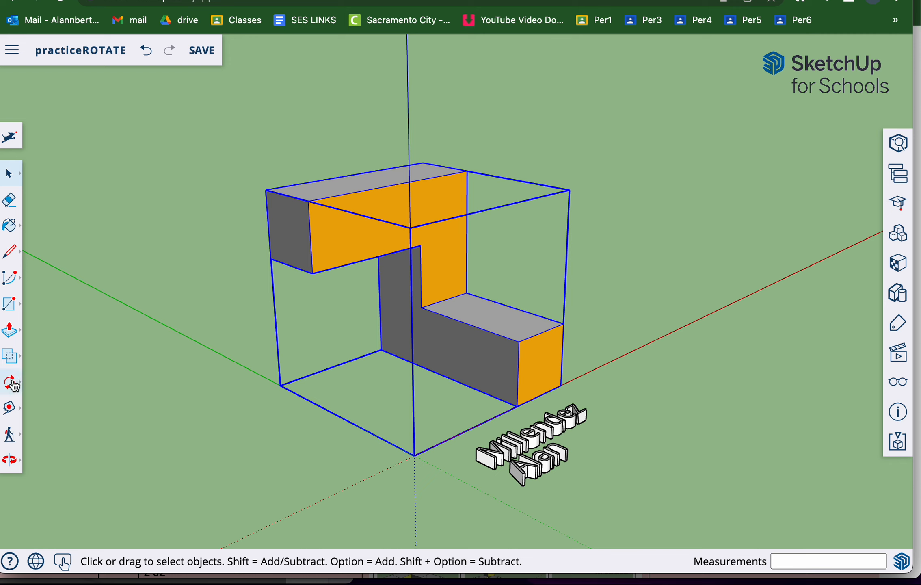
# Try to rotate the group horizontally about the lower arm's near top corner, using the end face's top edge as the start direction
pyautogui.click(14, 384)
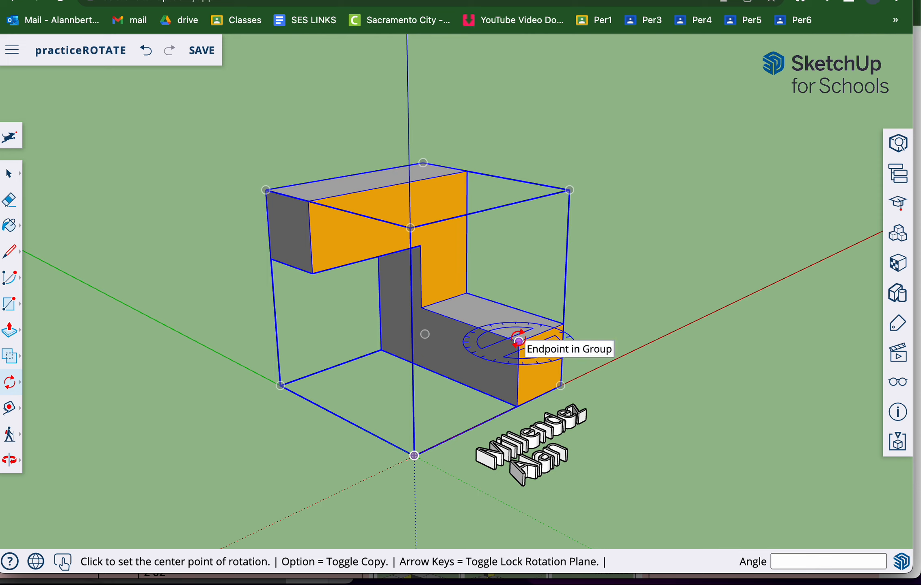
pyautogui.click(518, 340)
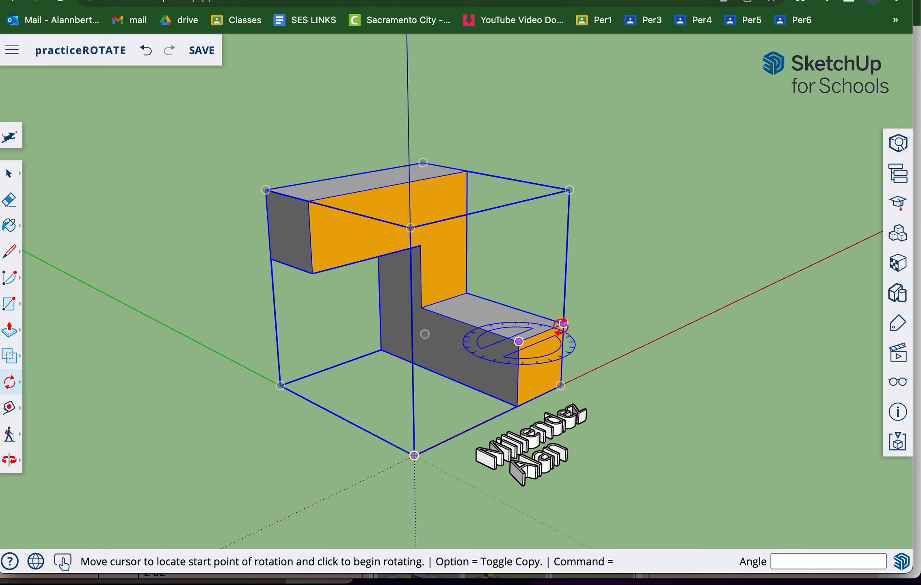
pyautogui.click(563, 324)
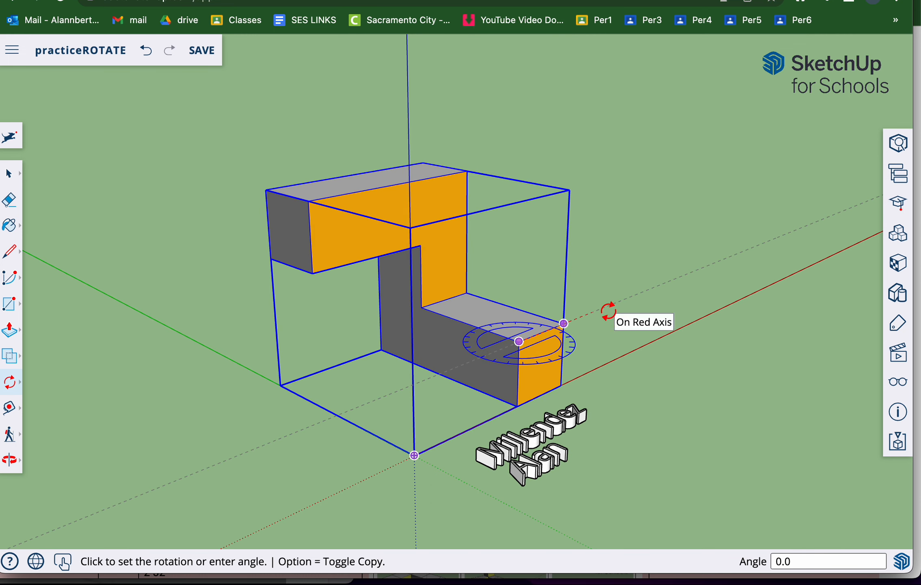
pyautogui.click(608, 311)
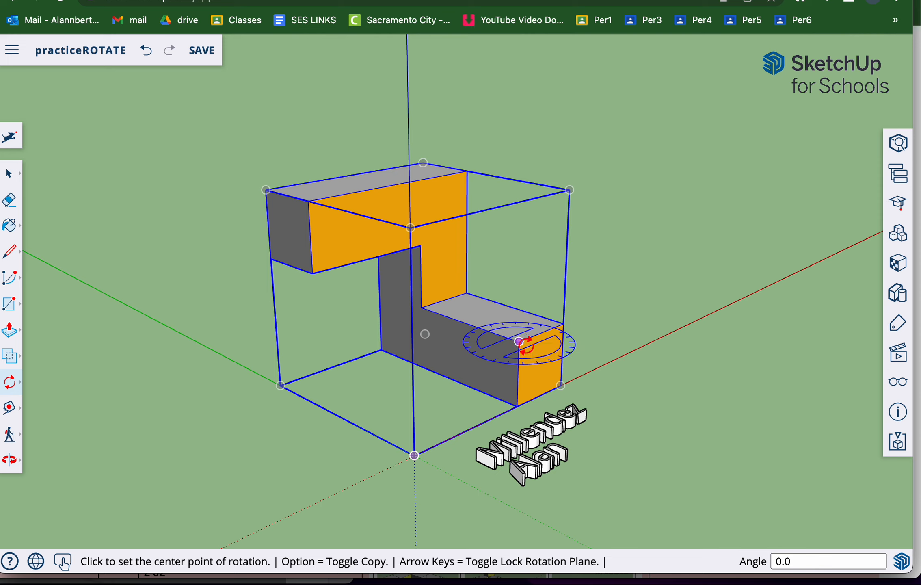
pyautogui.press('Left')
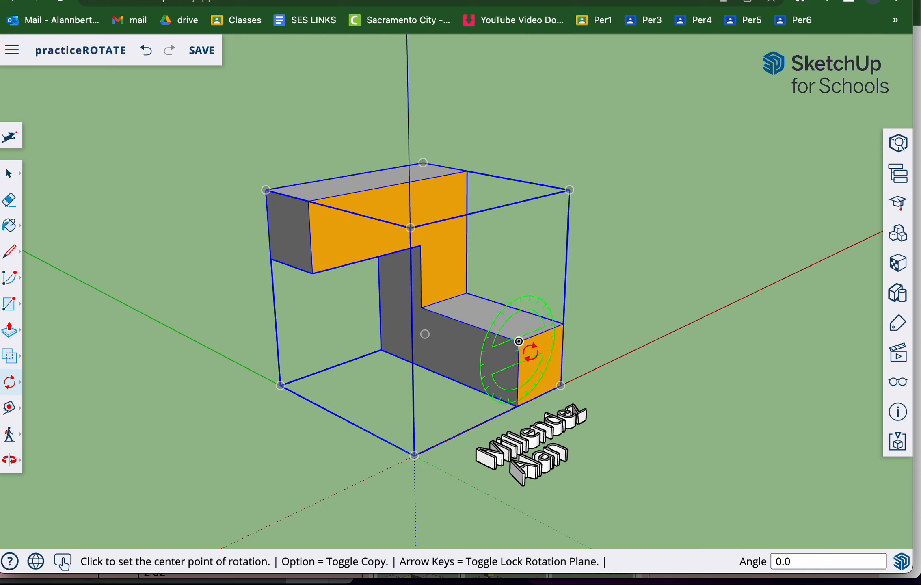
pyautogui.click(519, 342)
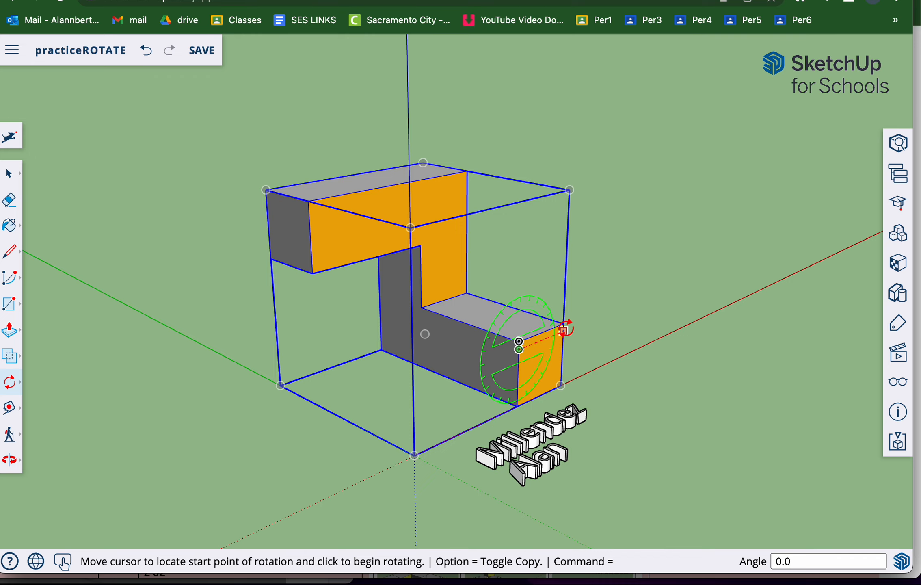
pyautogui.press('Escape')
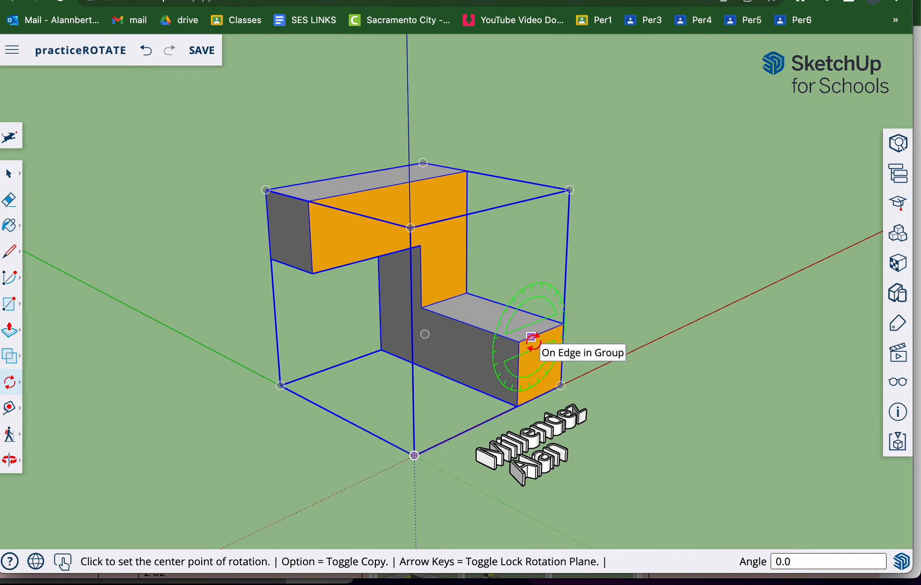
pyautogui.scroll(5, 532, 337)
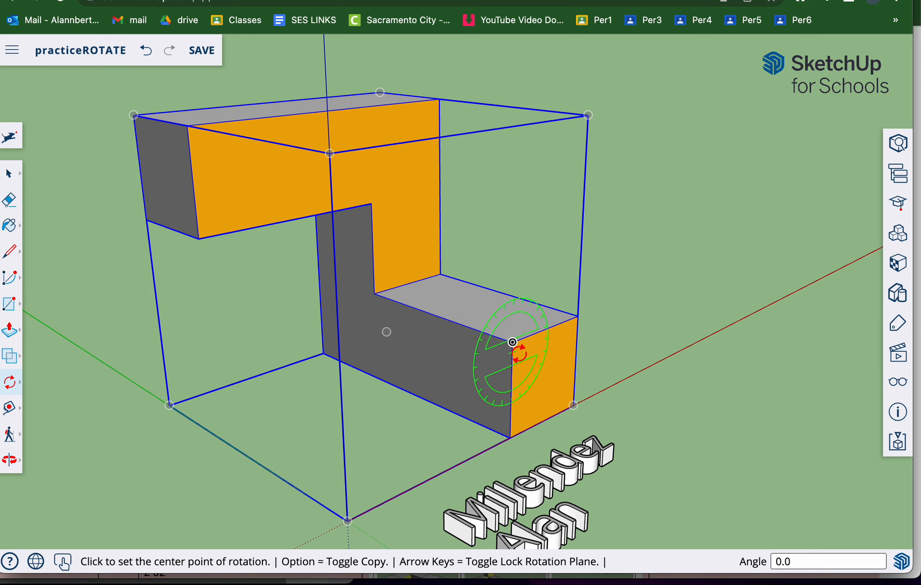
pyautogui.scroll(5, 513, 342)
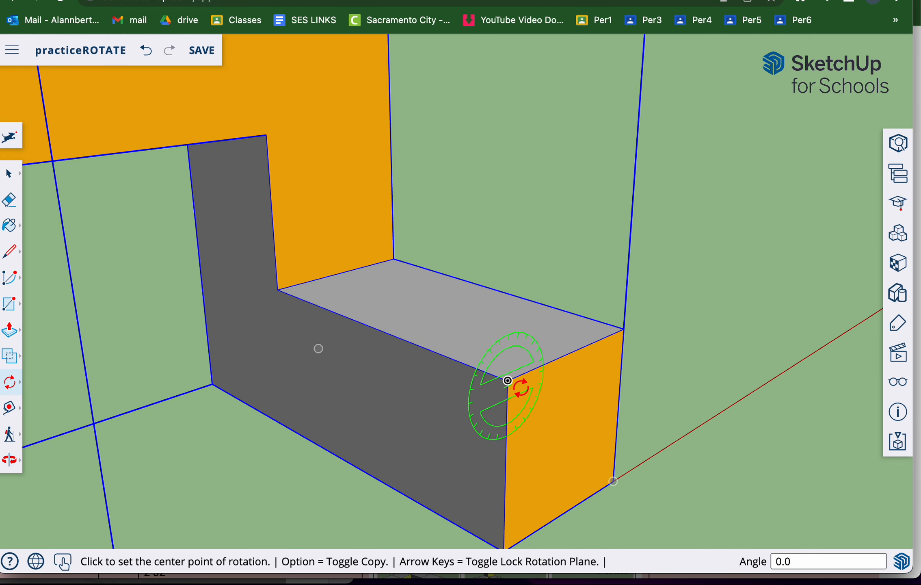
pyautogui.click(508, 380)
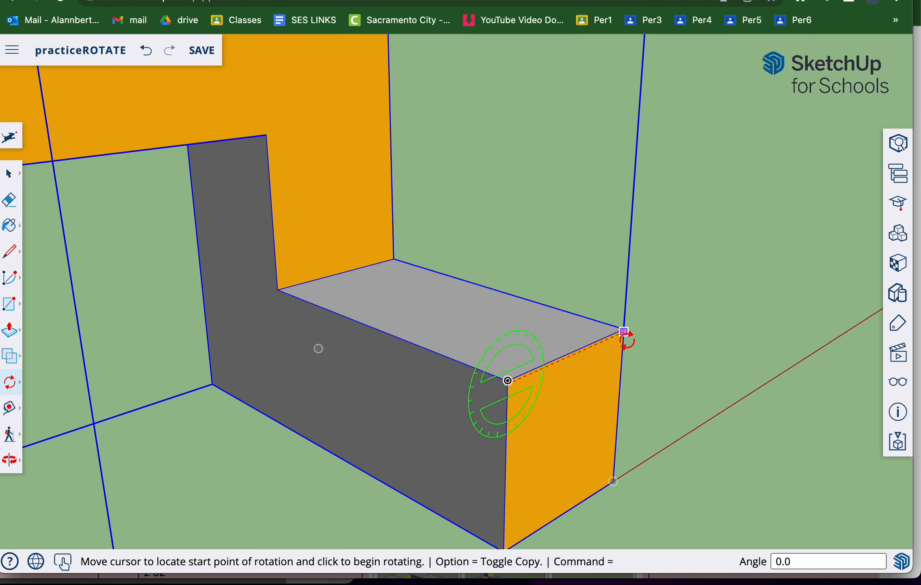
pyautogui.press('Escape')
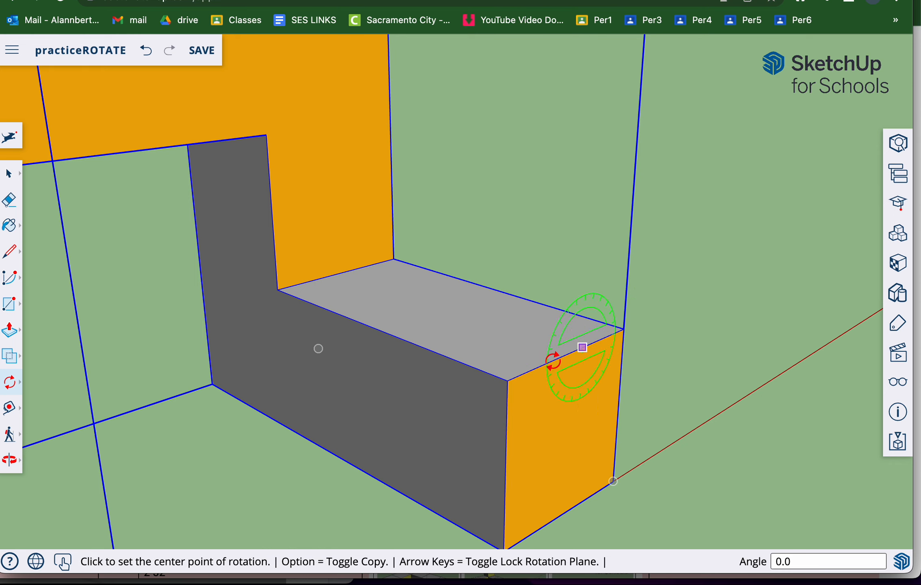
# Try to rotate the group about 36 degrees around the green axis direction, centered on the lower arm's near top corner
pyautogui.moveTo(526, 372); pyautogui.dragTo(528, 209, button='middle')
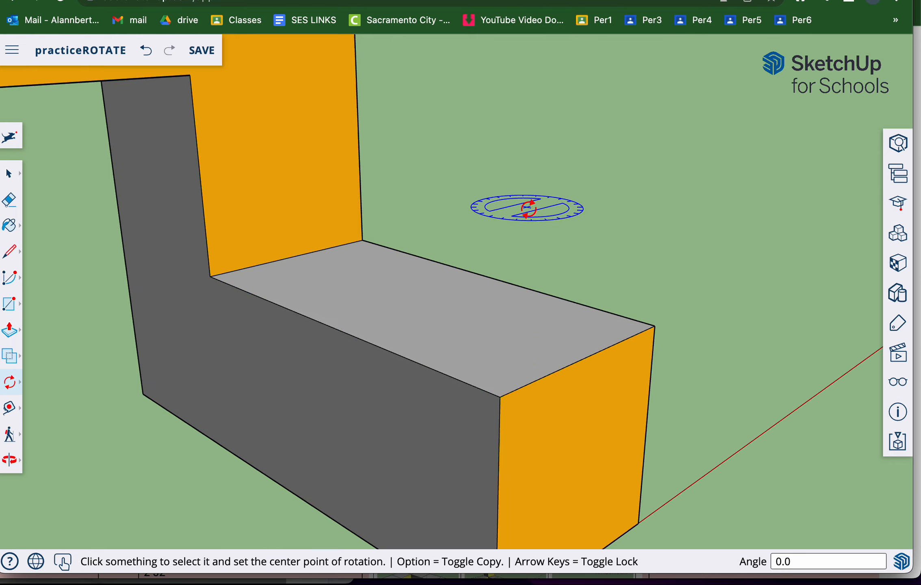
pyautogui.click(10, 175)
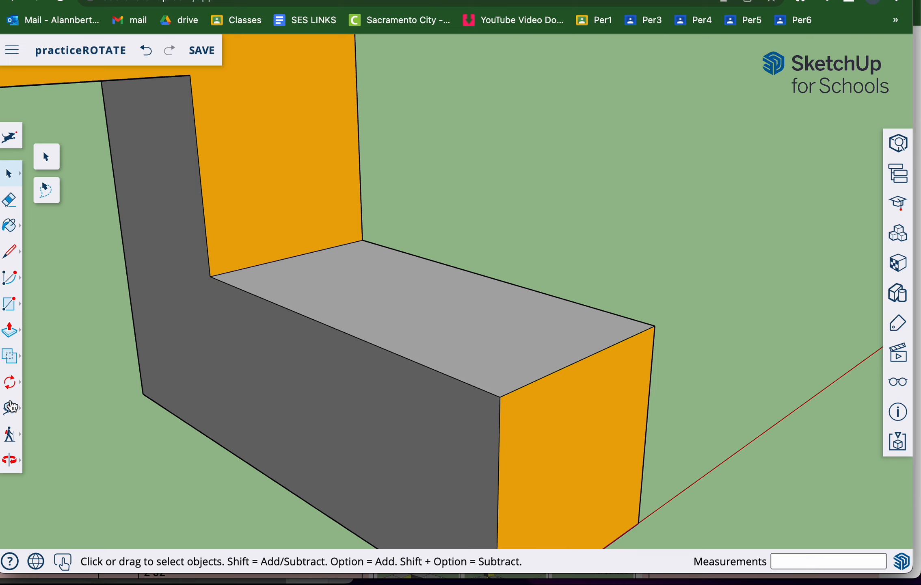
pyautogui.click(10, 381)
pyautogui.click(278, 350)
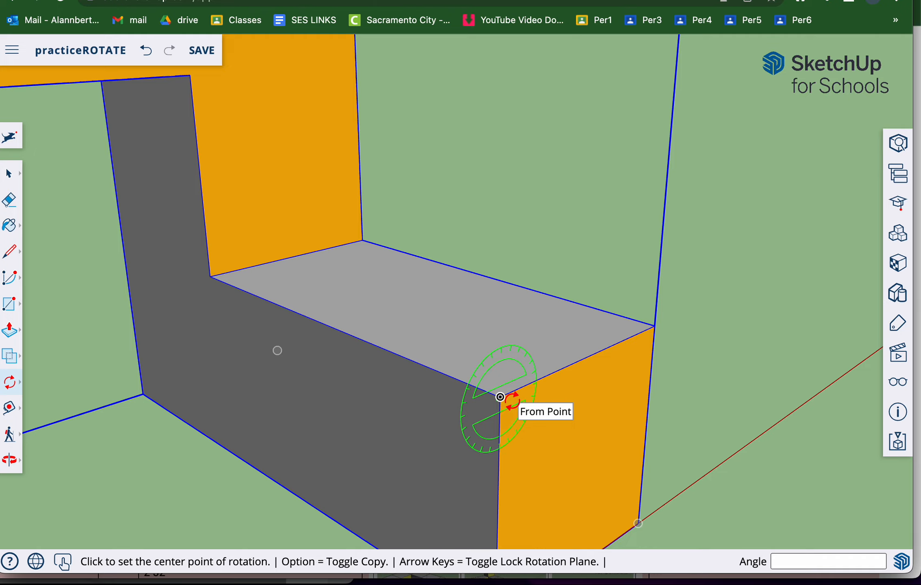
pyautogui.click(500, 397)
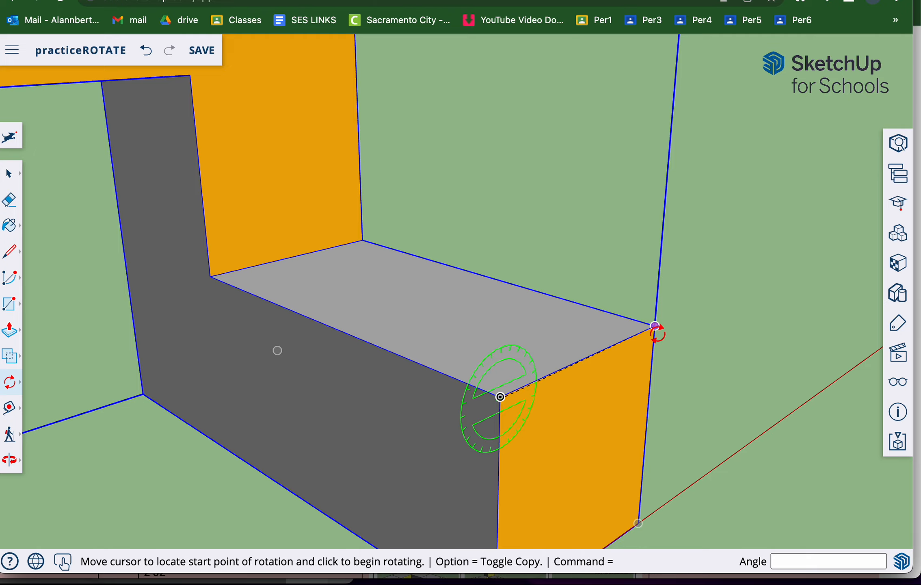
pyautogui.click(655, 326)
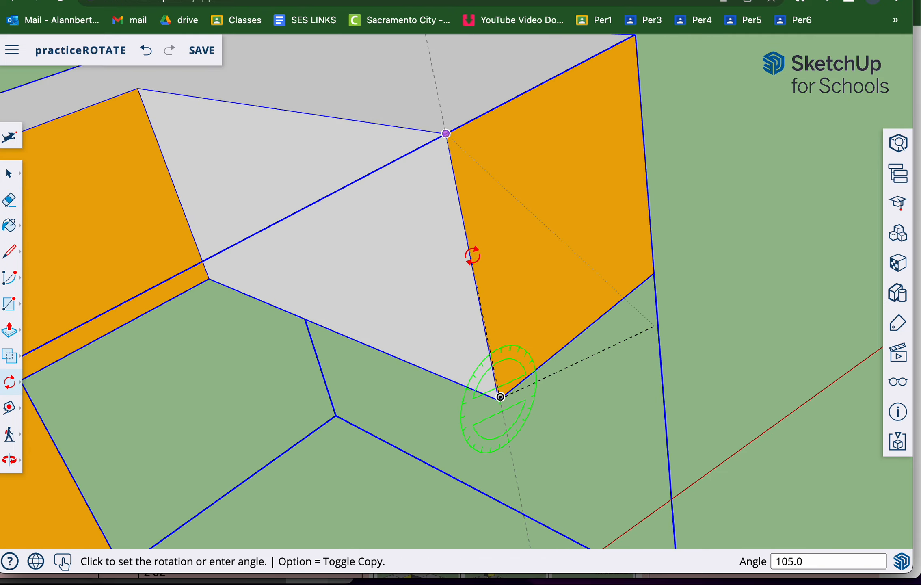
pyautogui.click(599, 260)
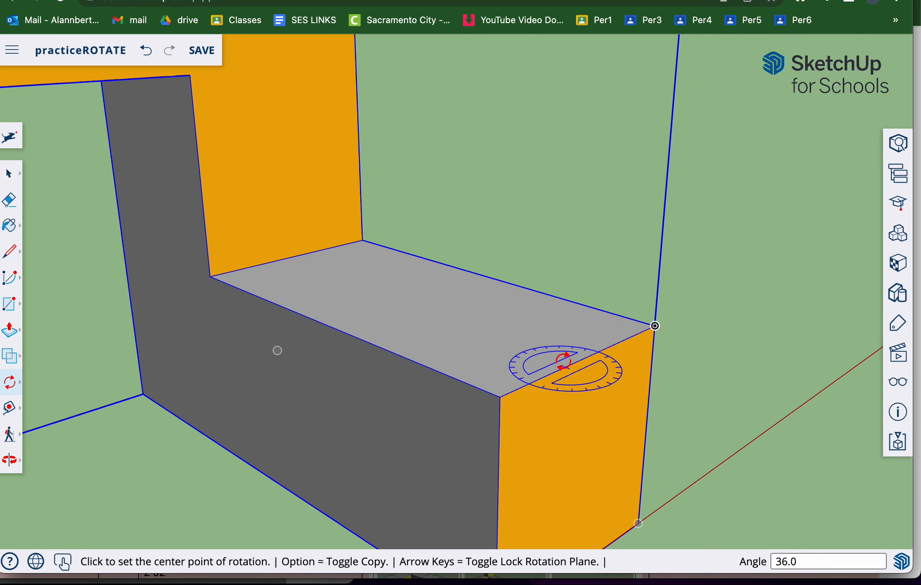
# Try to rotate the group about 3.5 degrees in the orange end face's plane, from a center just inside its near top corner
pyautogui.scroll(3, 503, 399)
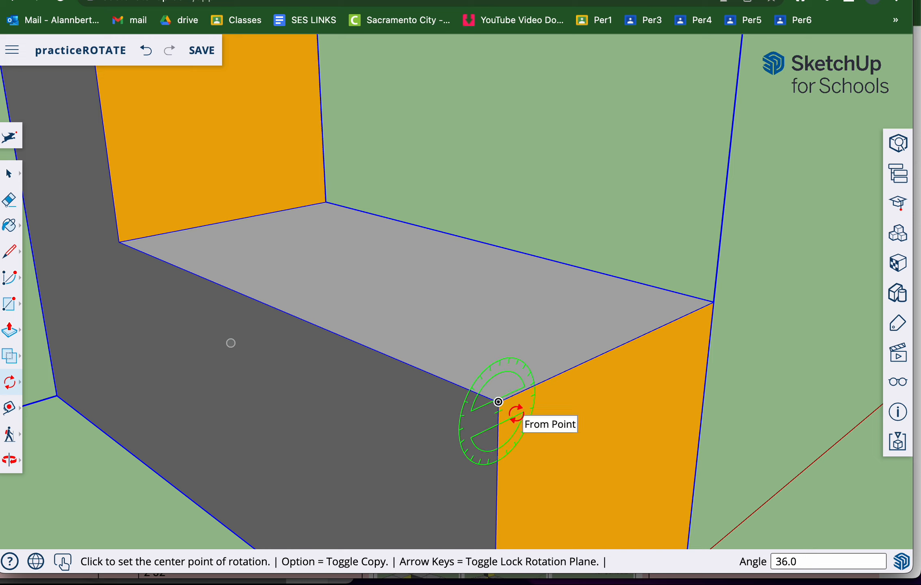
pyautogui.click(520, 413)
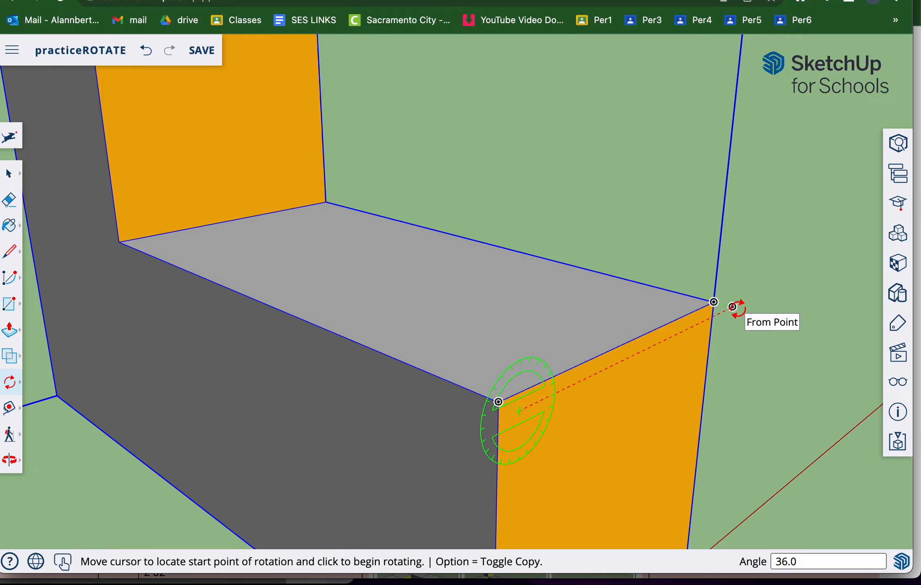
pyautogui.click(733, 307)
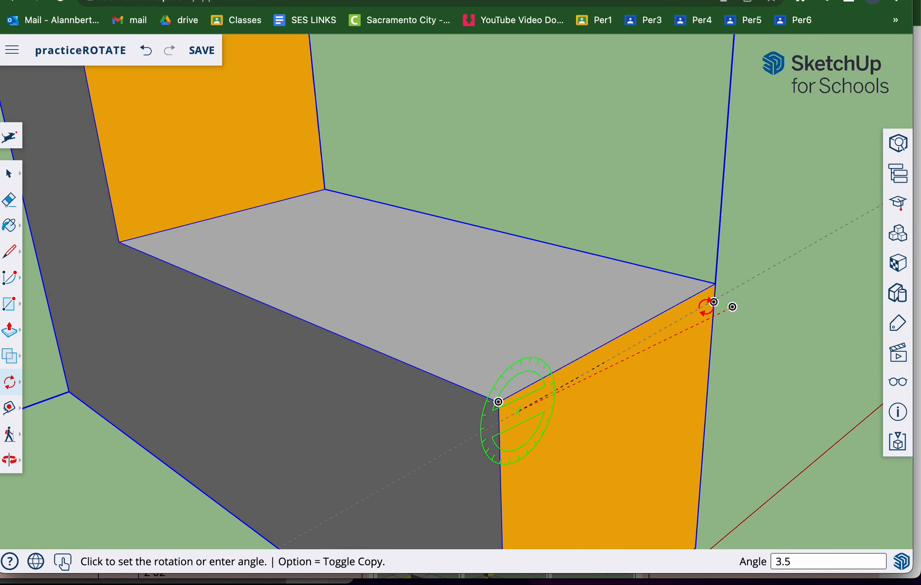
pyautogui.click(711, 303)
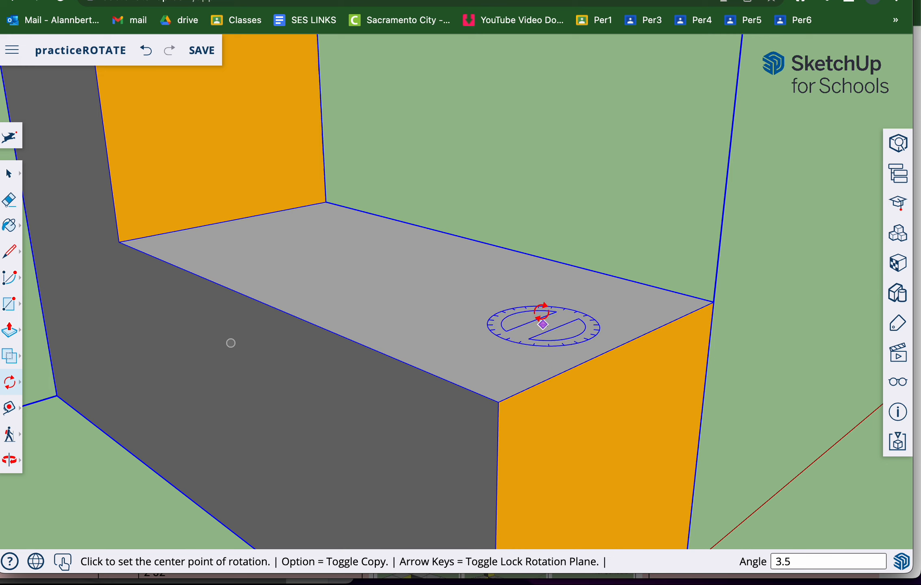
# Clear the current selection and reselect the whole Z-shaped group
pyautogui.scroll(-3, 616, 194)
pyautogui.scroll(-1, 615, 195)
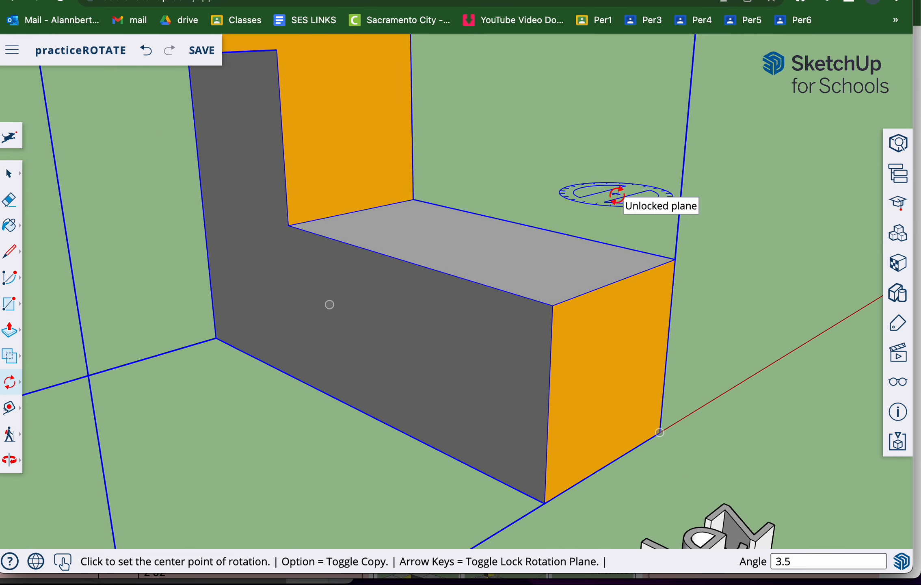
pyautogui.click(10, 175)
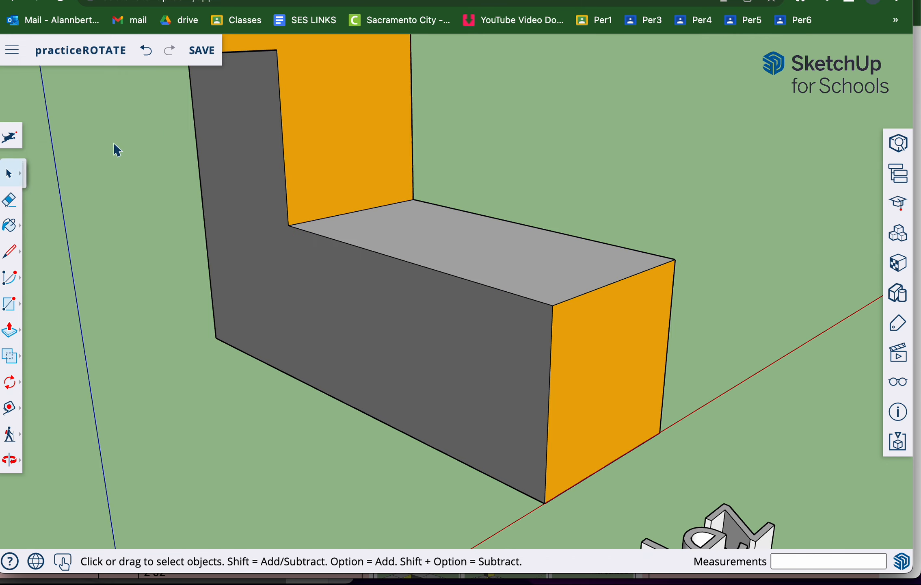
pyautogui.scroll(-3, 121, 163)
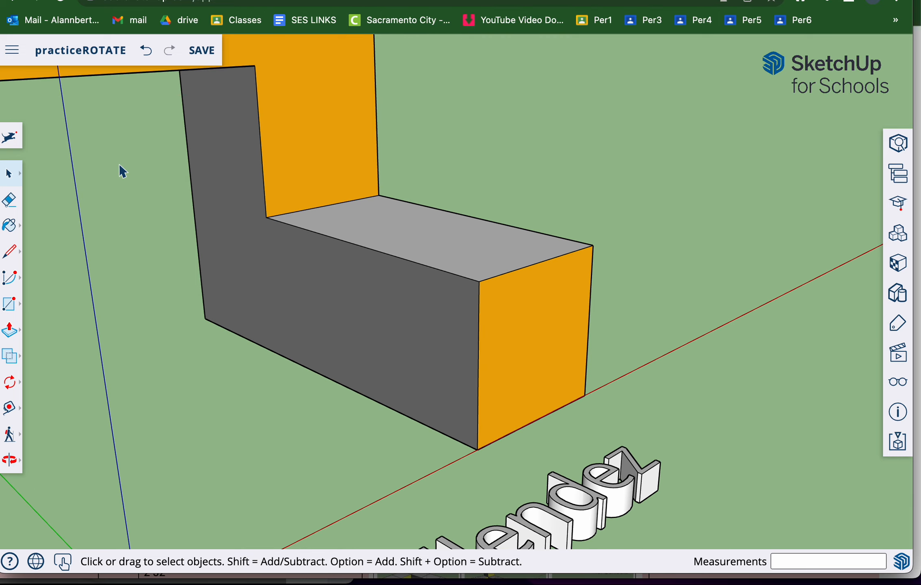
pyautogui.scroll(1, 119, 163)
pyautogui.tripleClick(380, 245)
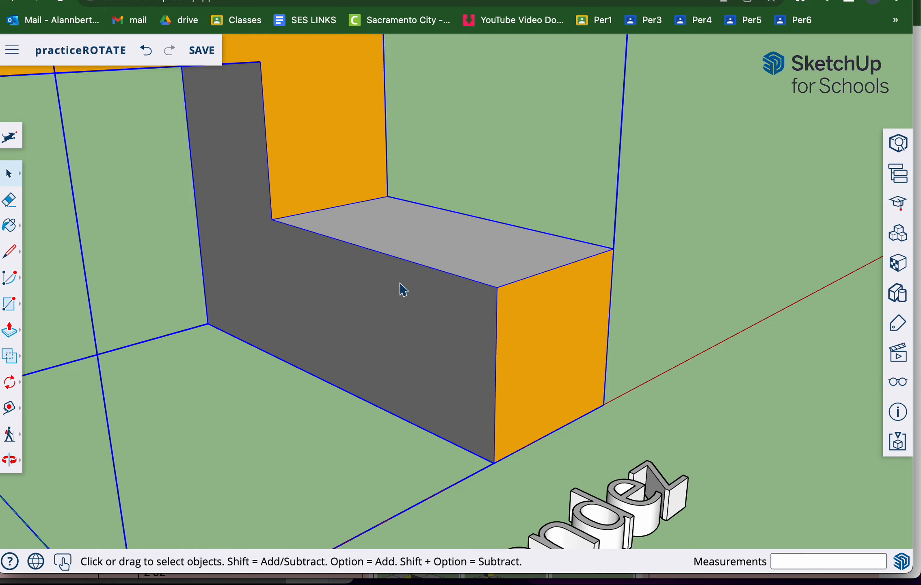
pyautogui.moveTo(402, 290); pyautogui.dragTo(402, 294, button='middle')
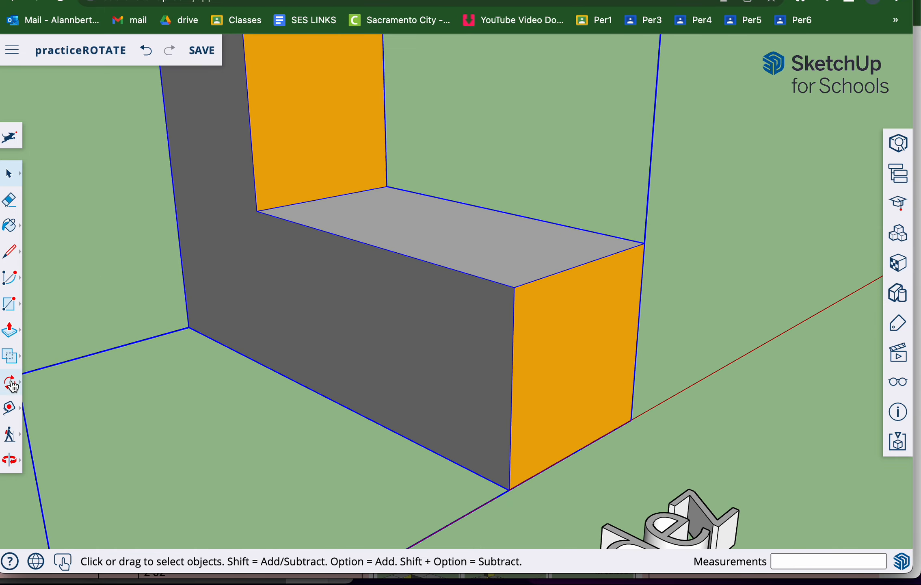
# Start the Rotate tool and lock its rotation plane to the lower arm's orange end face
pyautogui.click(10, 383)
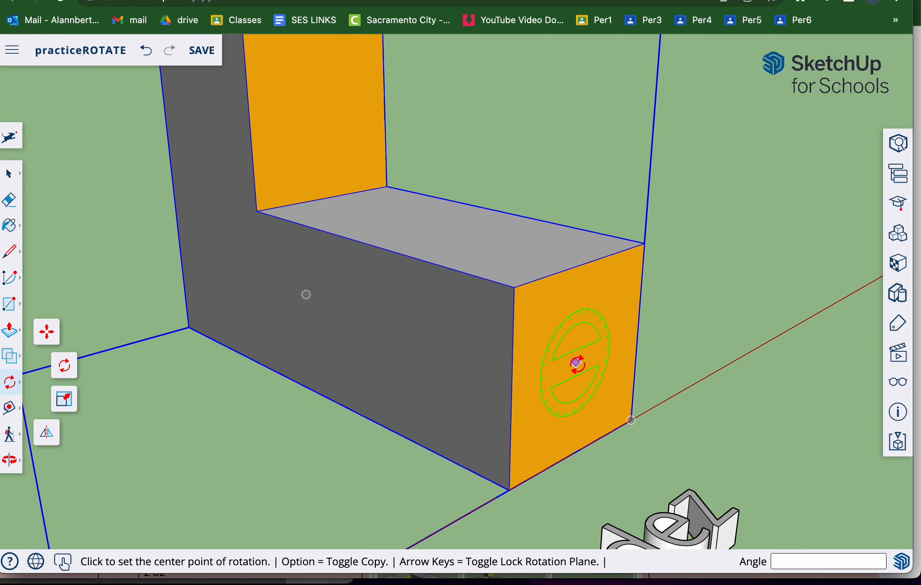
pyautogui.press('Down')
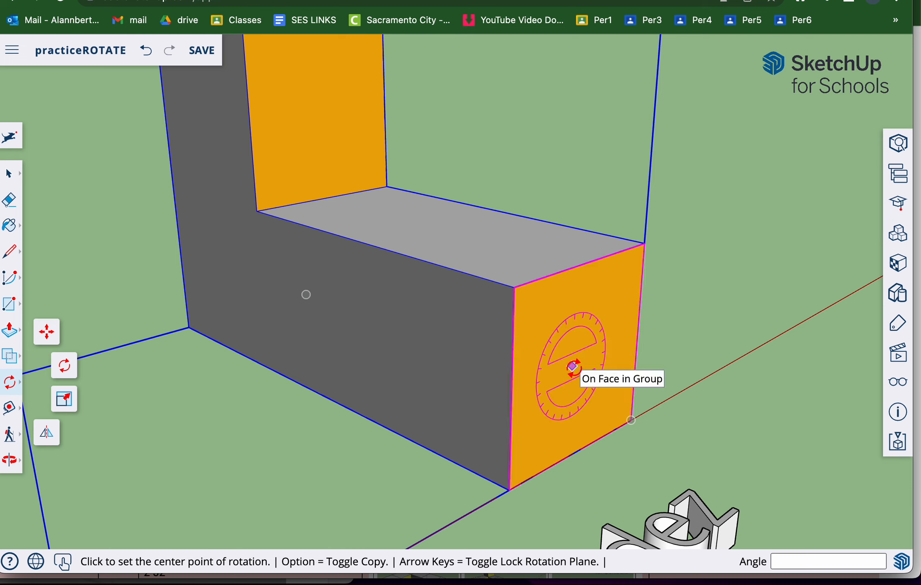
pyautogui.press('Down')
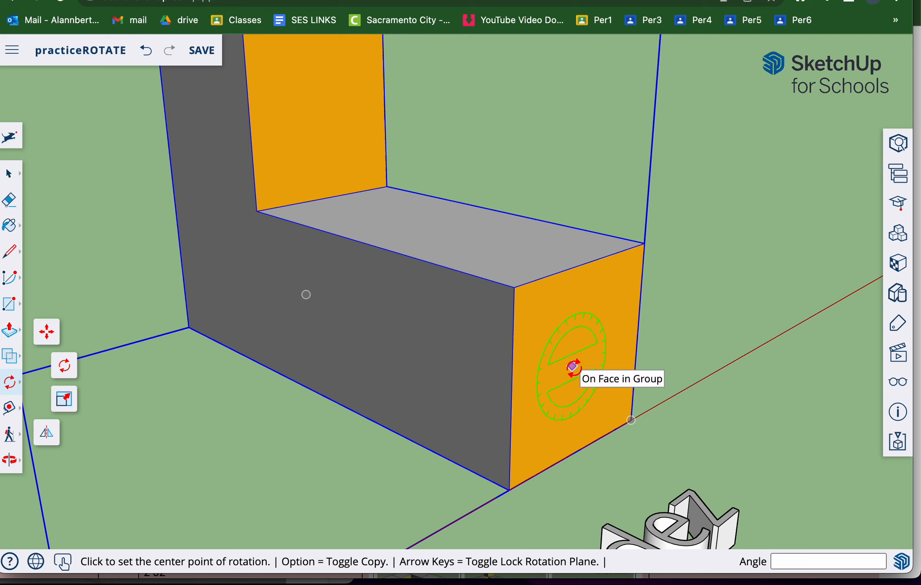
pyautogui.press('Down')
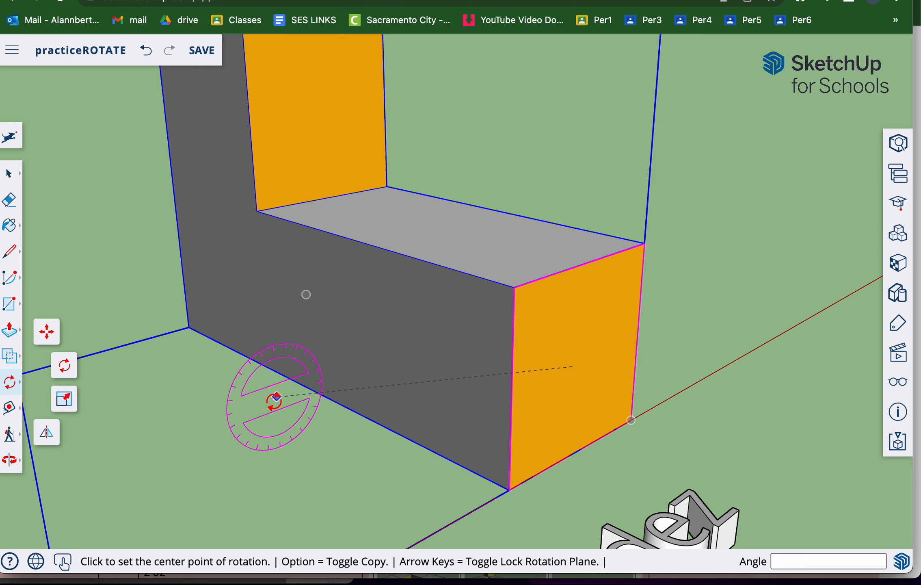
pyautogui.press('Down')
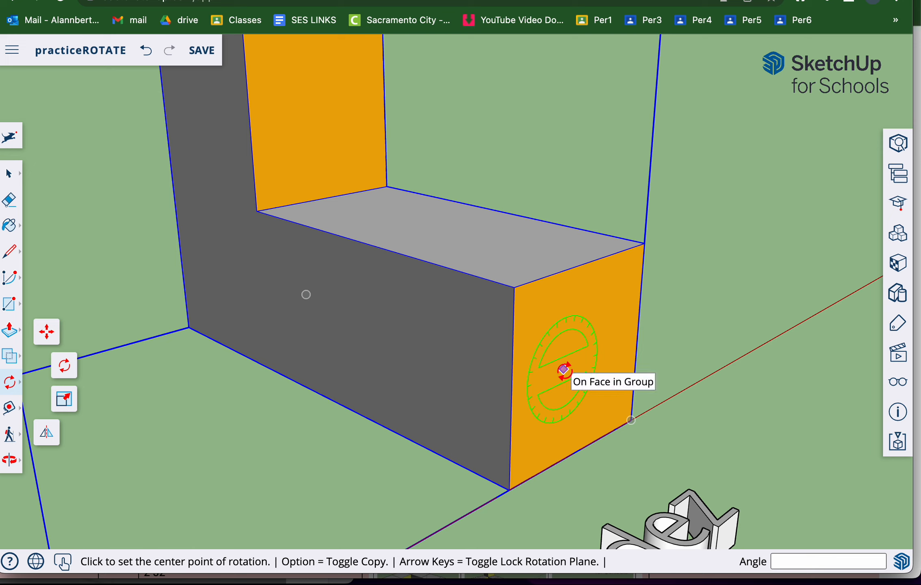
pyautogui.press('Down')
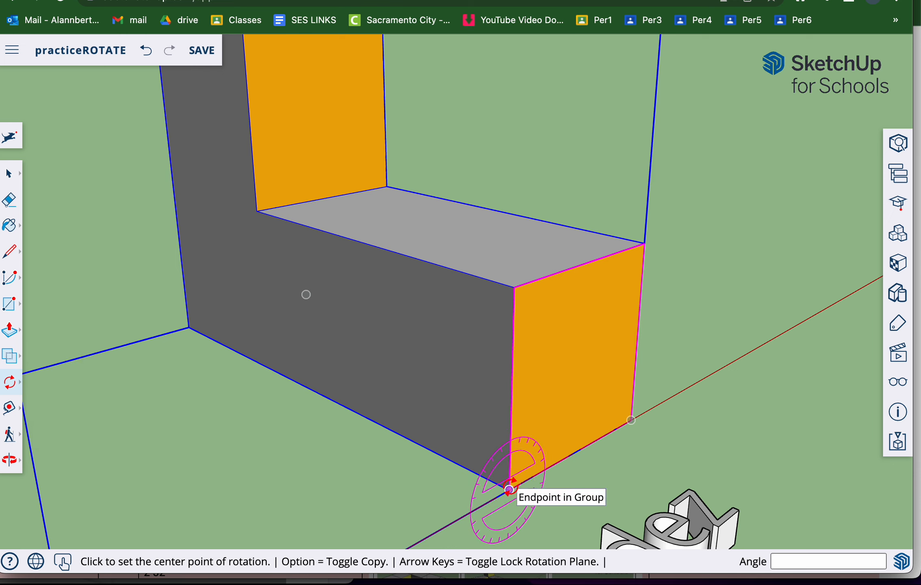
# Try to rotate the group 15 degrees in the end face's plane about its near bottom corner, starting along the bottom edge
pyautogui.click(509, 489)
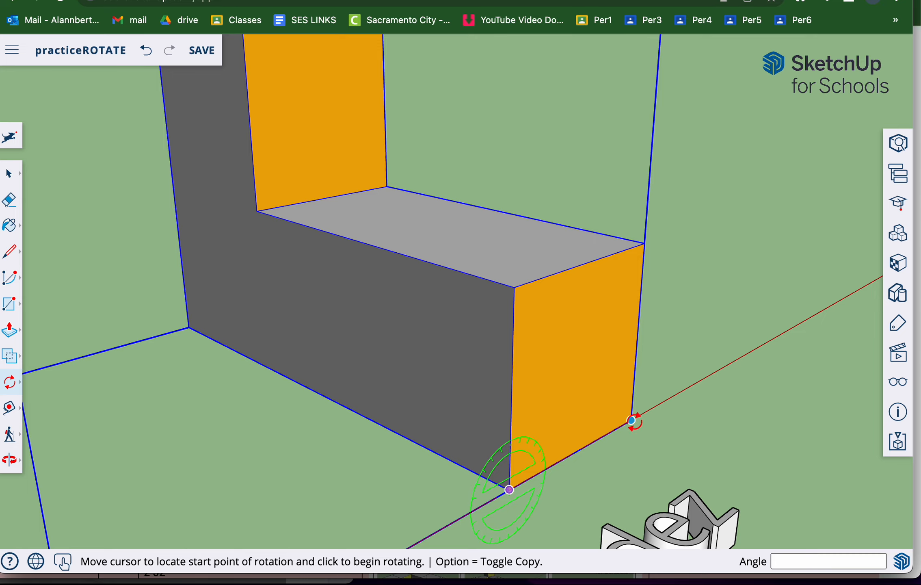
pyautogui.click(632, 420)
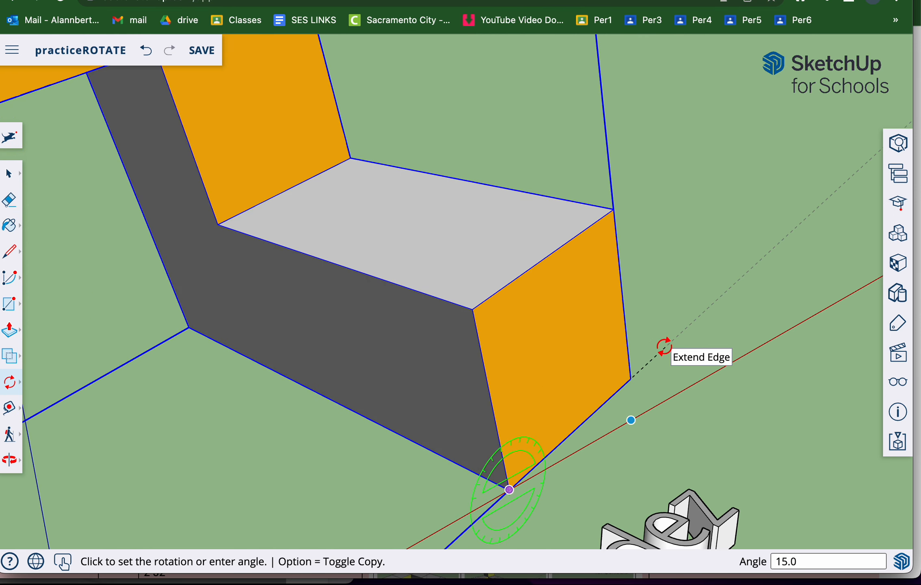
pyautogui.click(664, 347)
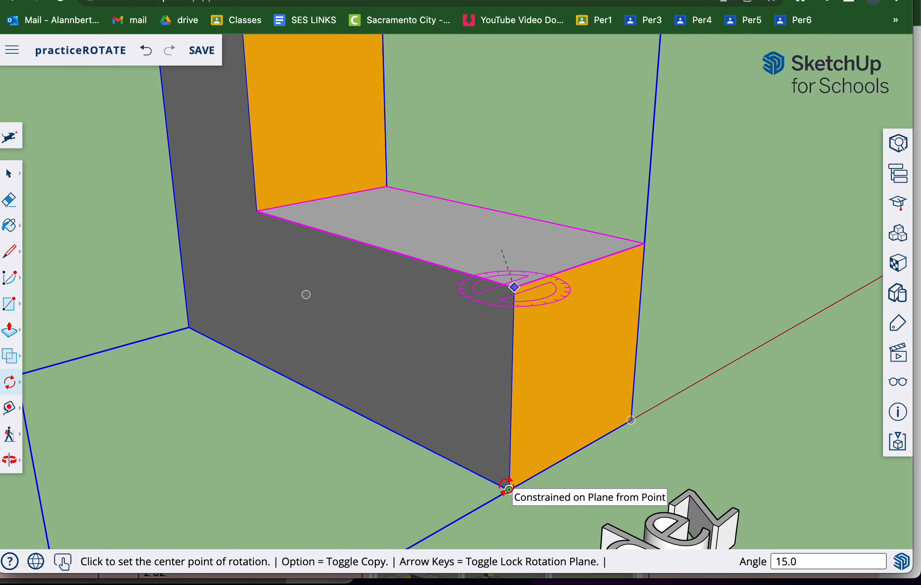
# Try to rotate the group in the plane locked to the lower arm's top face, using the end face's bottom corners as center and start references
pyautogui.click(509, 489)
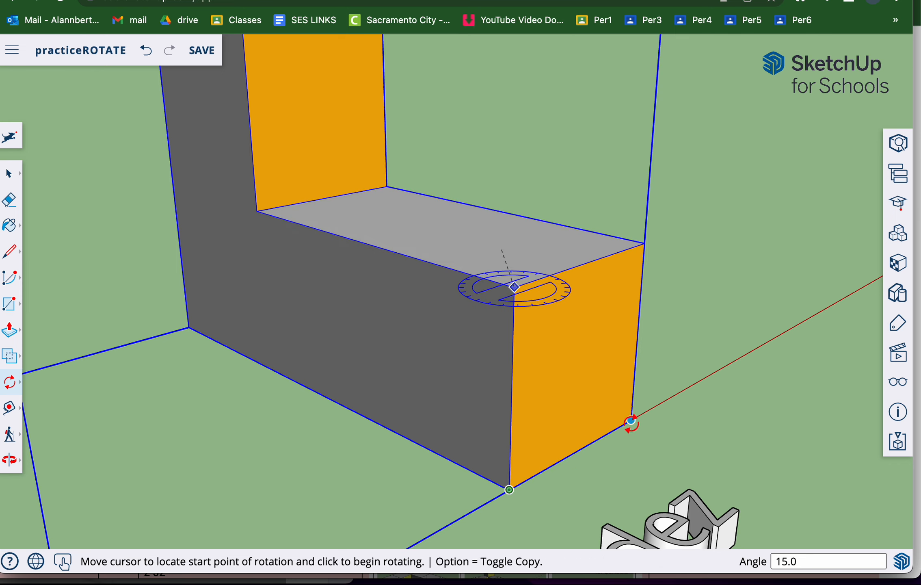
pyautogui.click(631, 420)
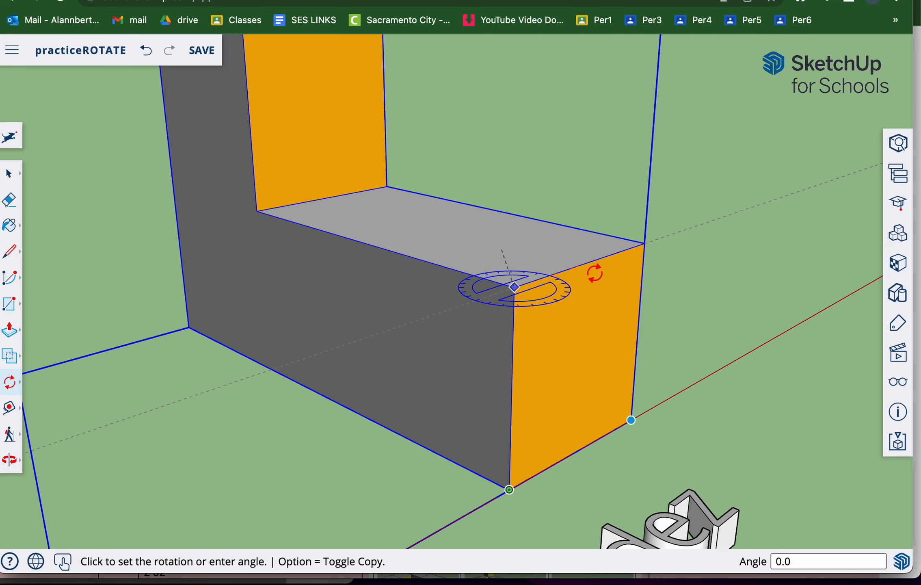
pyautogui.click(584, 264)
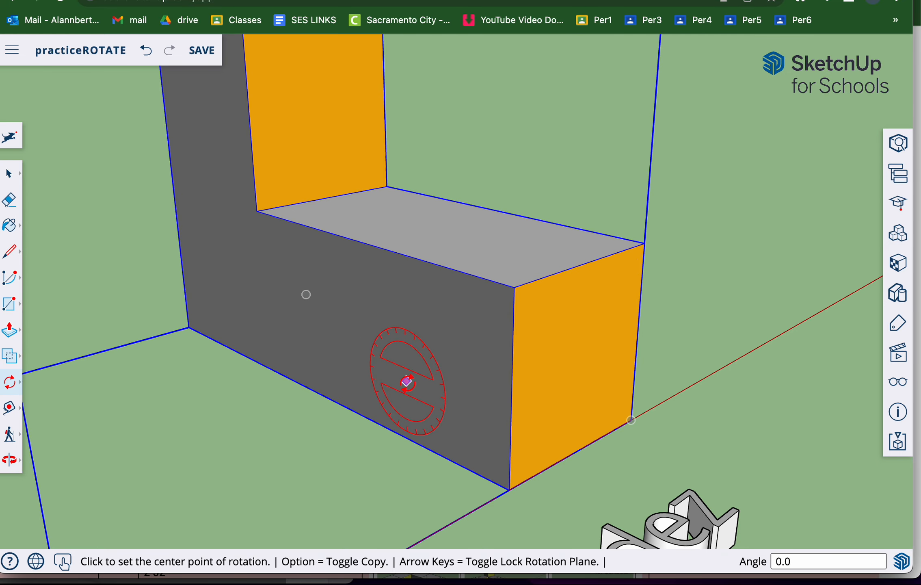
# Try to rotate the group in the dark side face's plane about its near bottom corner, using the bottom edge as the start direction
pyautogui.scroll(-2, 408, 382)
pyautogui.scroll(-1, 406, 382)
pyautogui.scroll(-3, 345, 427)
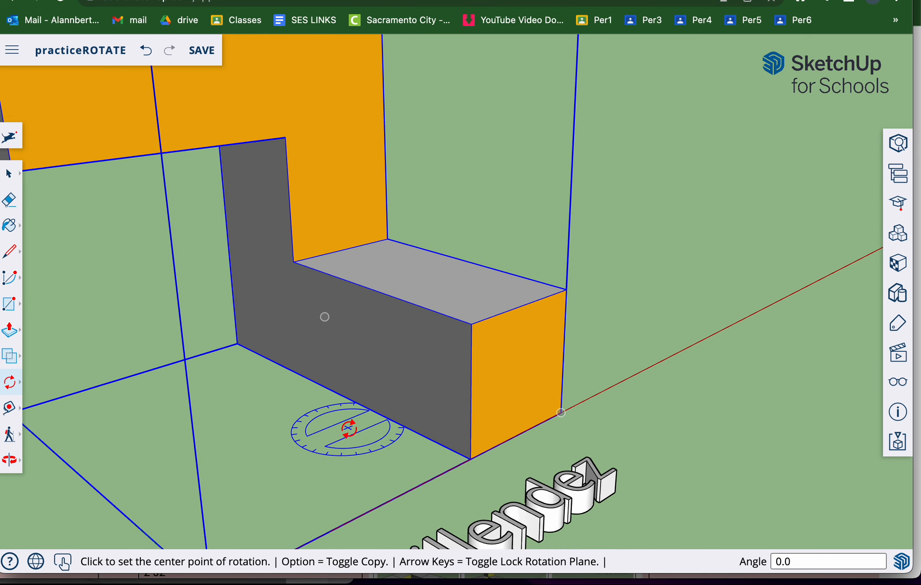
pyautogui.scroll(-2, 349, 428)
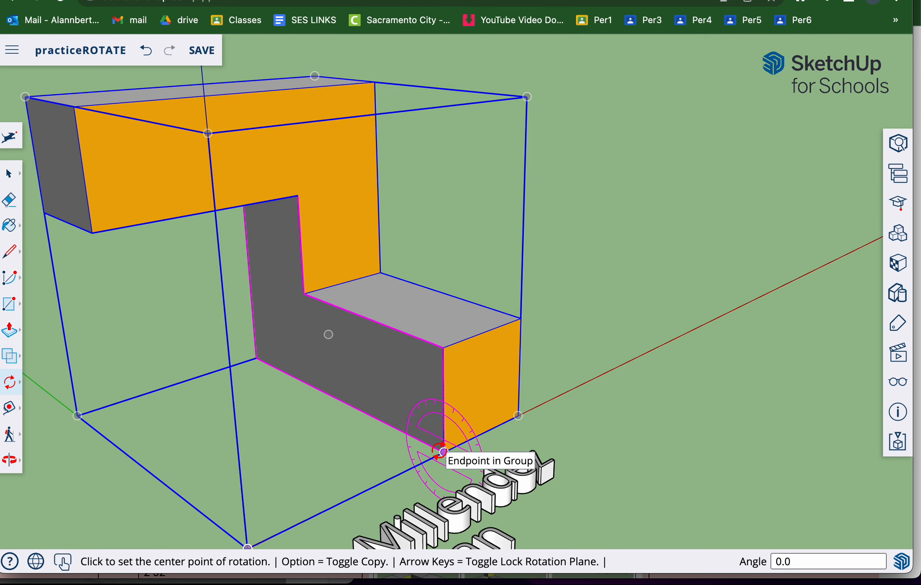
pyautogui.click(442, 452)
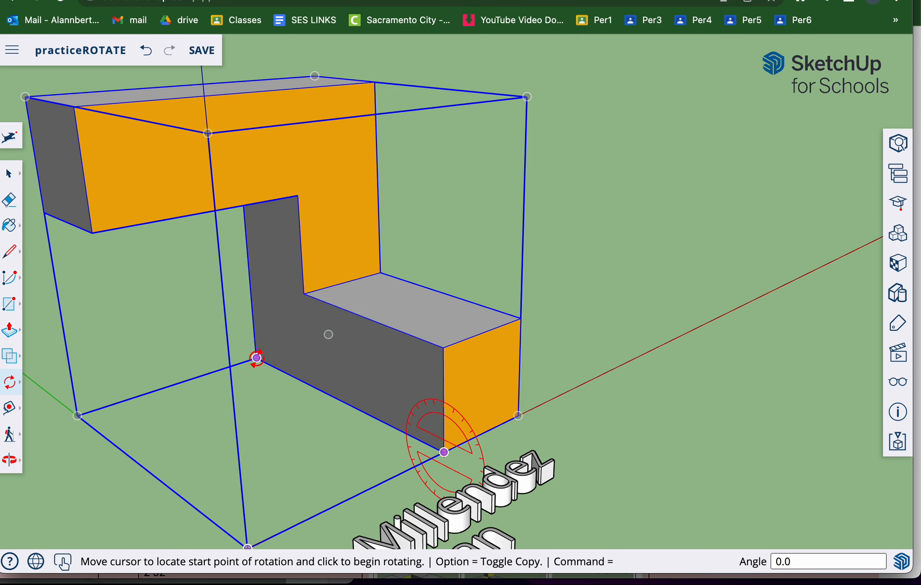
pyautogui.click(256, 357)
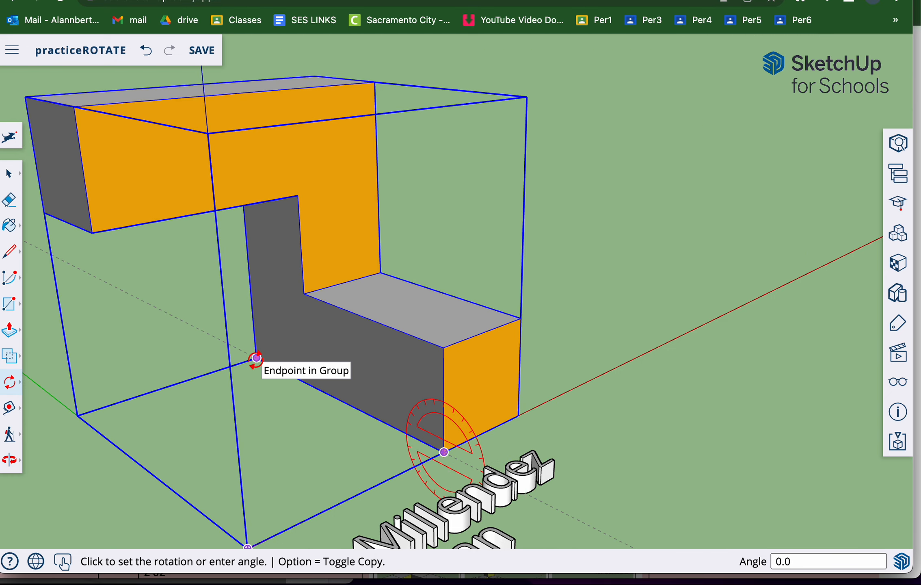
pyautogui.click(256, 358)
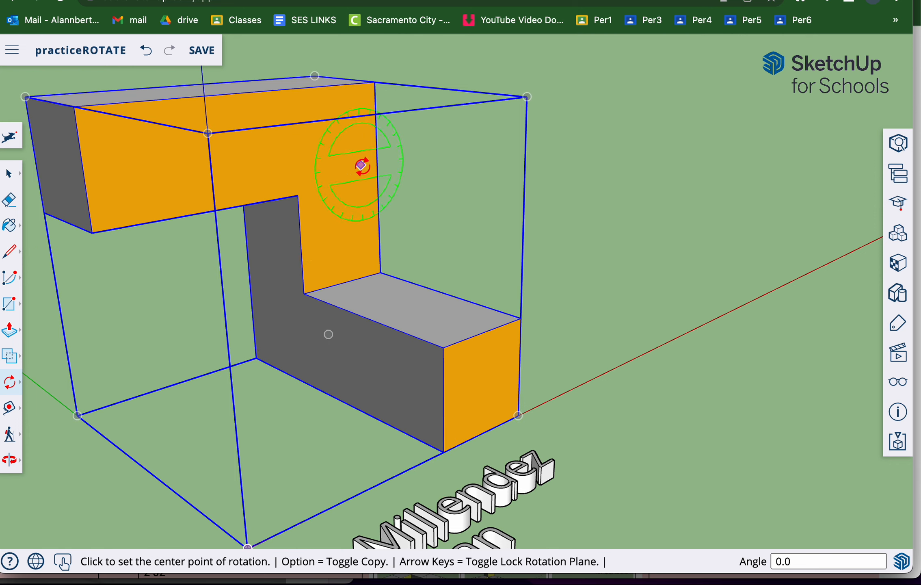